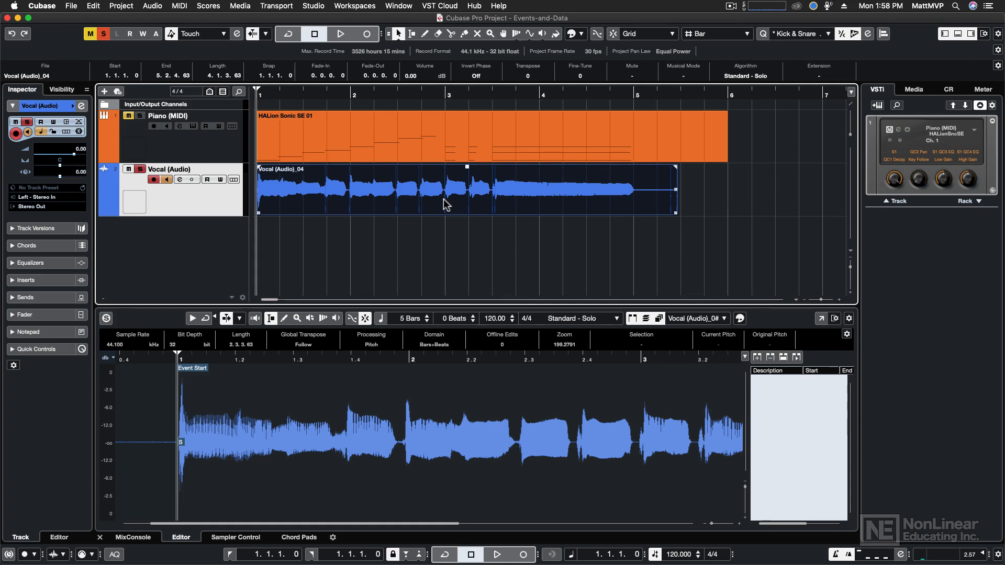
Step: Play the vocal recording from the start to hear its untreated pitch
{"action": "key", "text": "space"}
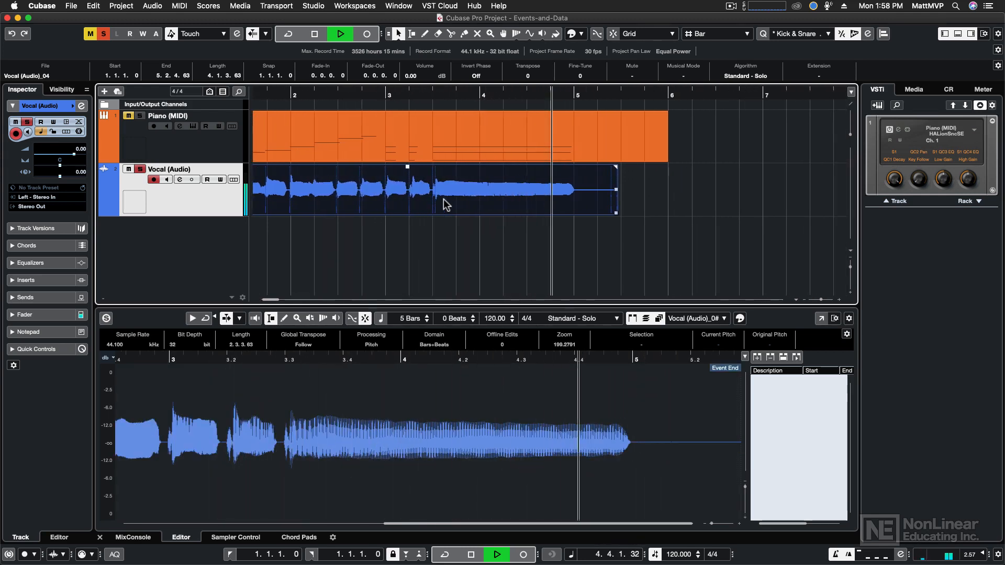
{"action": "key", "text": "space"}
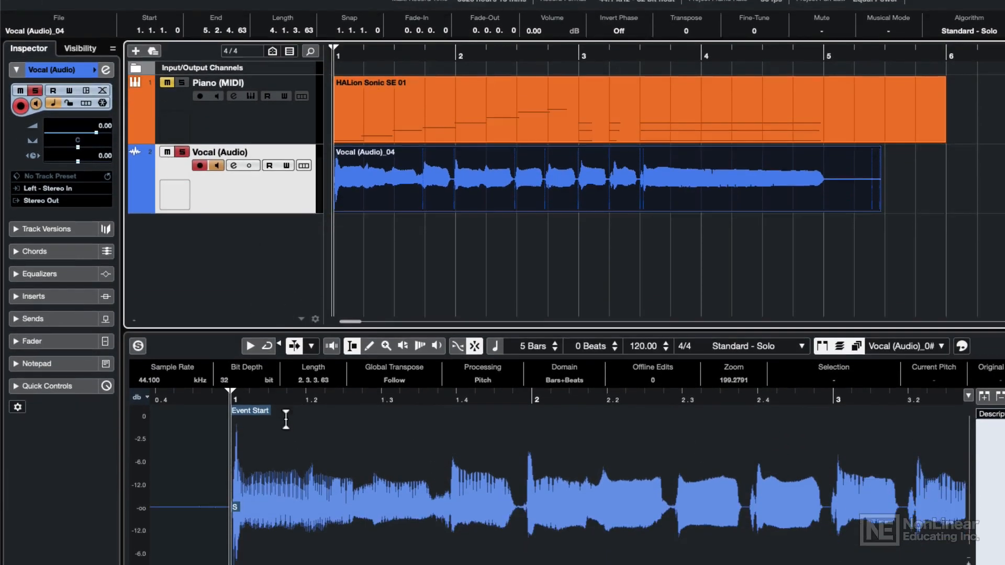
Step: Analyze the vocal clip with VariAudio, fit its pitch segments in the sample editor, and enable Edit VariAudio
{"action": "left_click", "coordinate": [297, 527]}
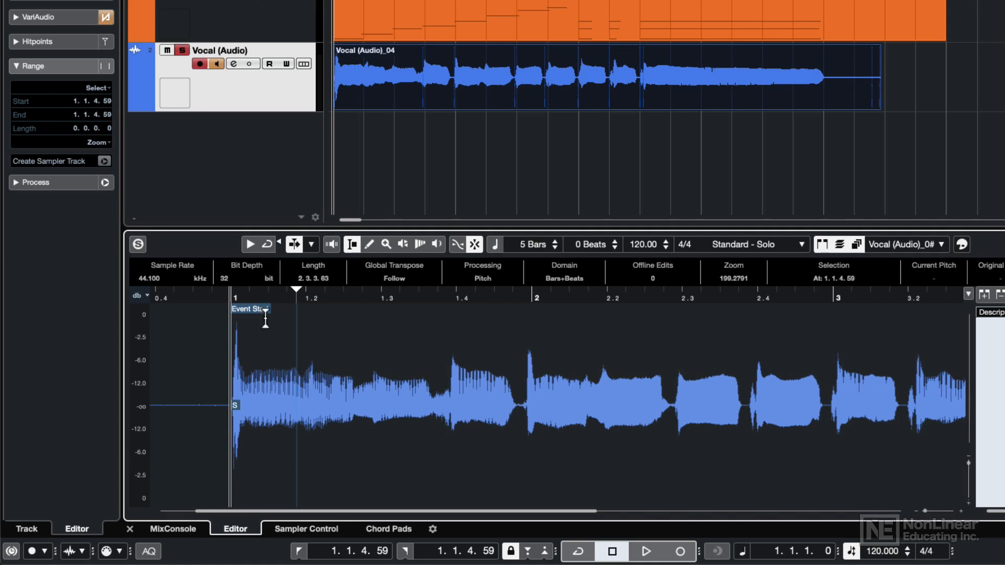
{"action": "left_click", "coordinate": [56, 17]}
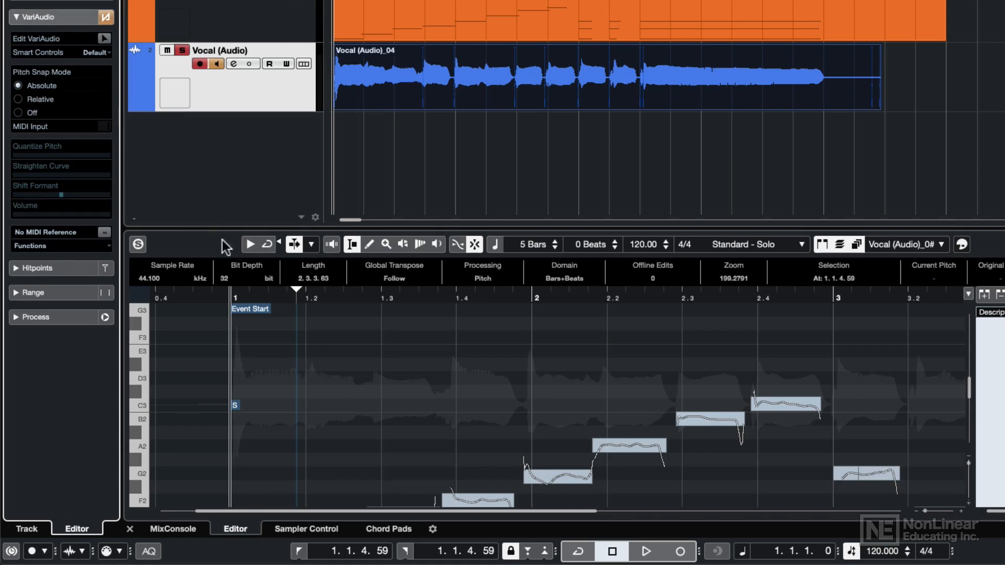
{"action": "scroll", "coordinate": [387, 351], "scroll_direction": "down", "scroll_amount": 4}
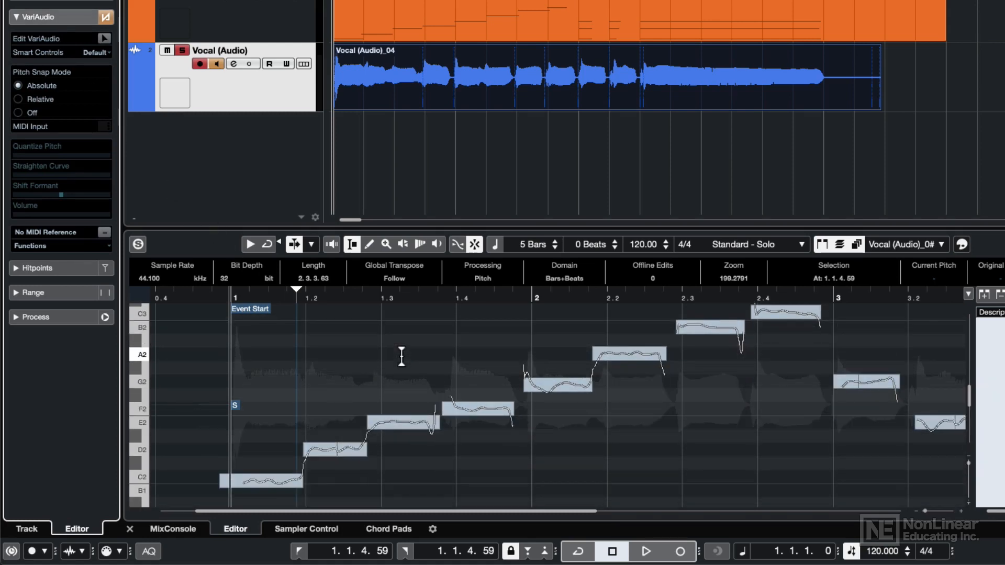
{"action": "key", "text": "h"}
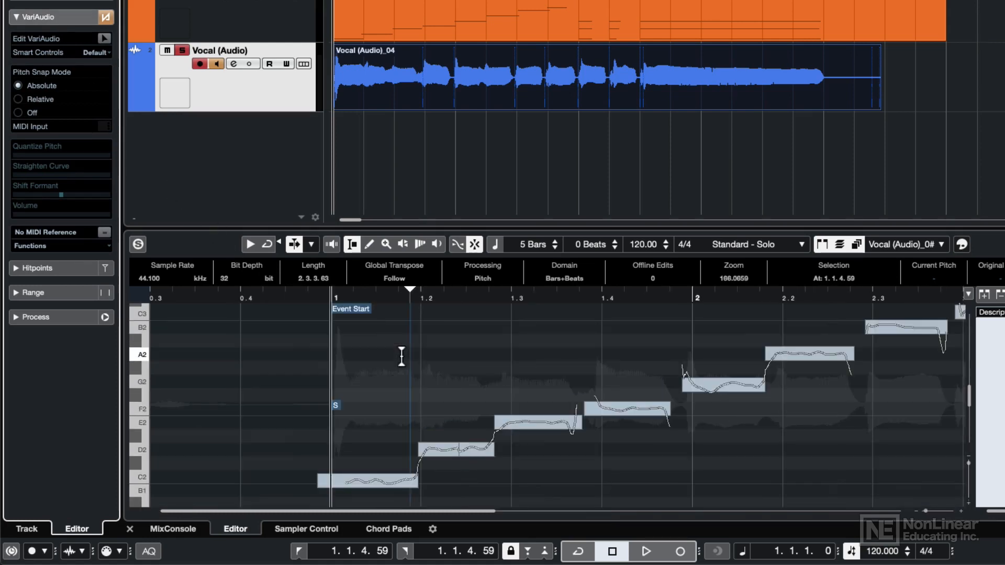
{"action": "key", "text": "g"}
{"action": "key", "text": "g"}
{"action": "key", "text": "g"}
{"action": "key", "text": "g"}
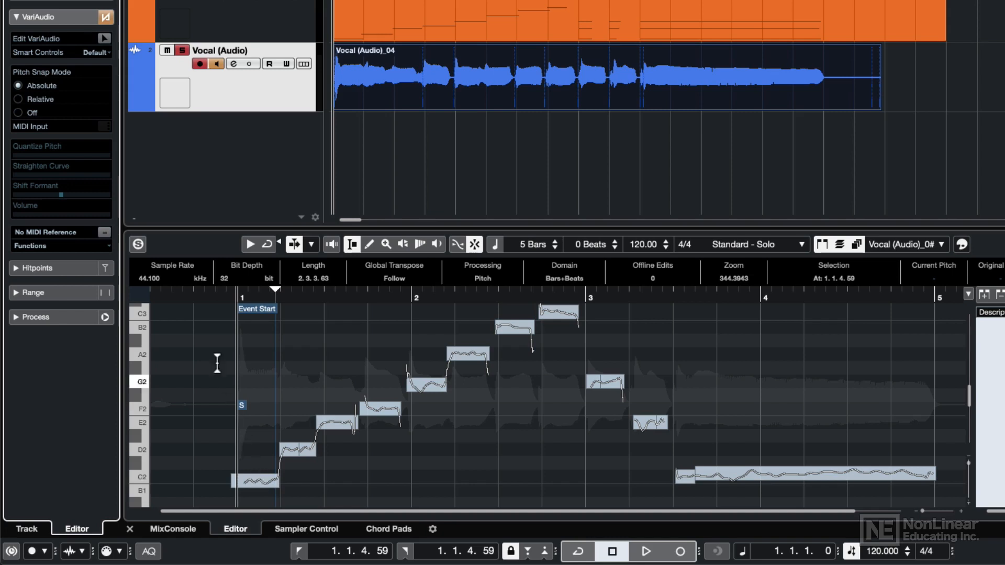
{"action": "left_click", "coordinate": [104, 39]}
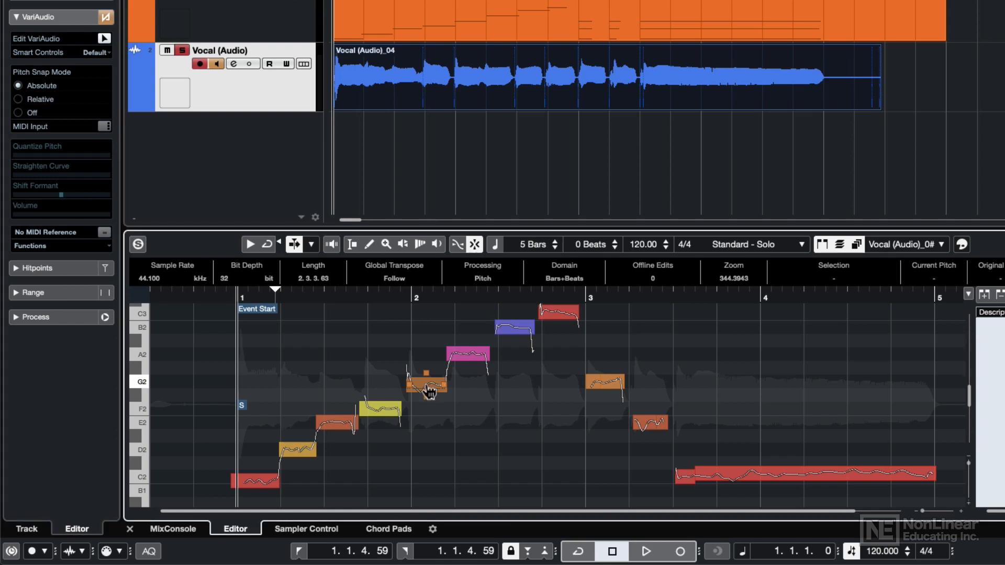
Step: Try the vocal segment at bar 2 on F2 and return it to G2
{"action": "left_click", "coordinate": [428, 390]}
{"action": "left_click_drag", "start_coordinate": [433, 388], "coordinate": [431, 414]}
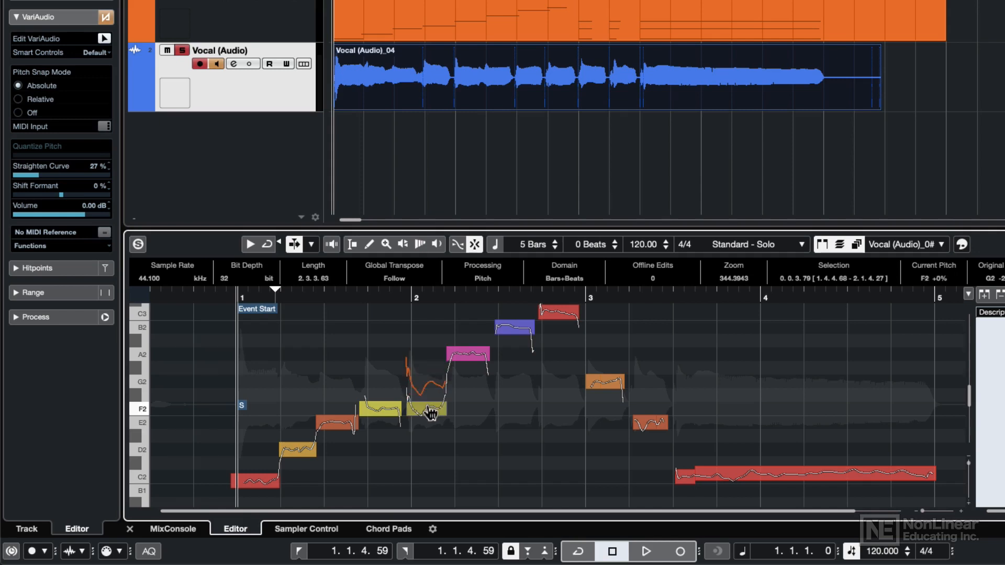
{"action": "left_click_drag", "start_coordinate": [430, 414], "coordinate": [435, 389]}
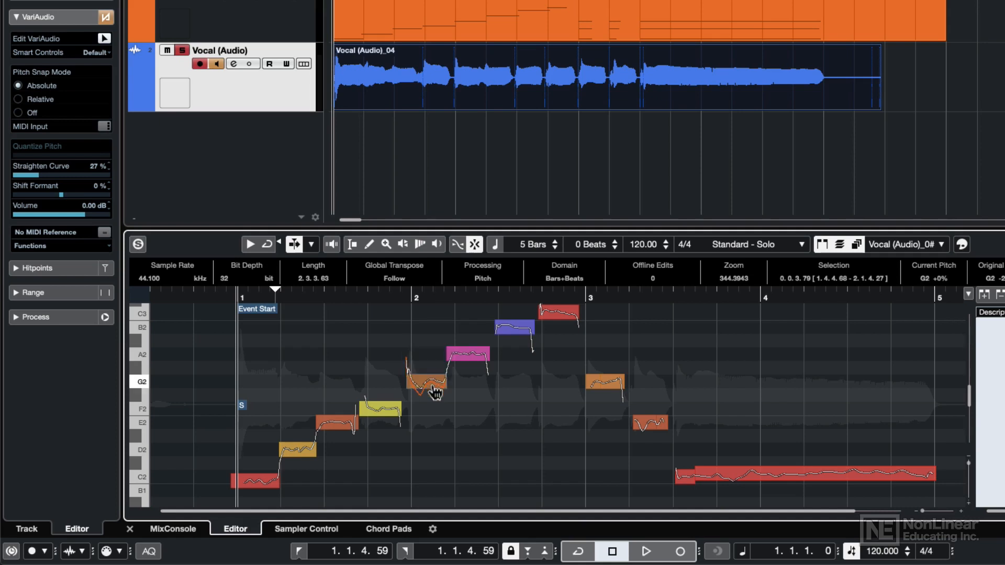
Step: Fine-tune the pitch of the bar 2 vocal segment to G2 -29%
{"action": "mouse_move", "coordinate": [435, 392]}
{"action": "left_mouse_down"}
{"action": "mouse_move", "coordinate": [436, 373]}
{"action": "mouse_move", "coordinate": [438, 402]}
{"action": "mouse_move", "coordinate": [441, 390]}
{"action": "left_mouse_up"}
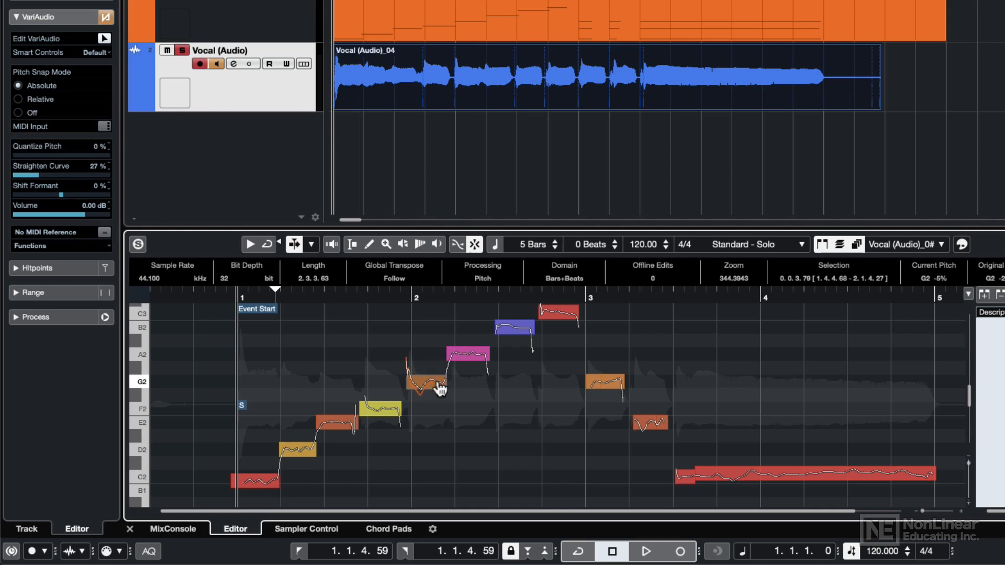
{"action": "left_click_drag", "start_coordinate": [440, 390], "coordinate": [439, 389]}
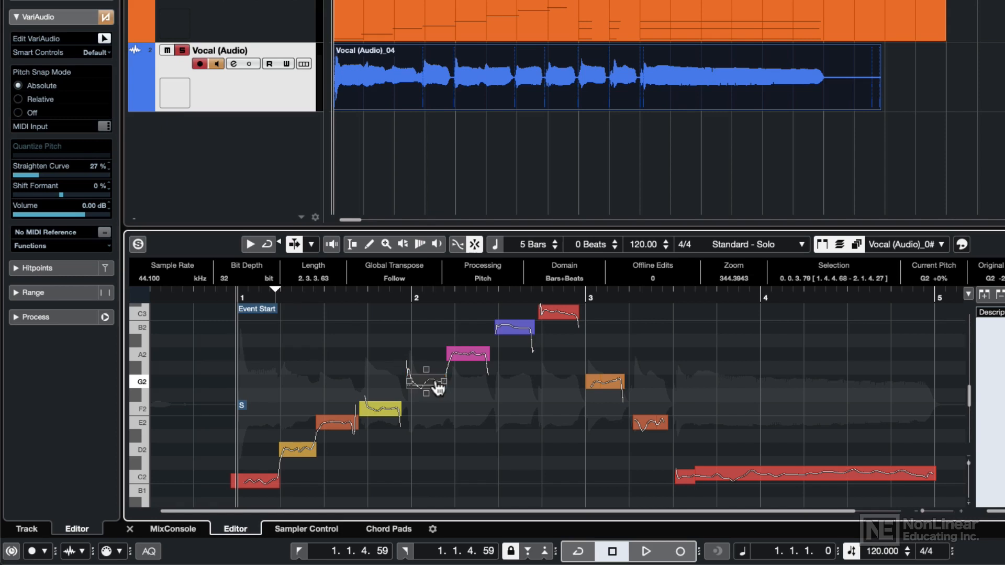
{"action": "left_click_drag", "start_coordinate": [439, 389], "coordinate": [439, 390]}
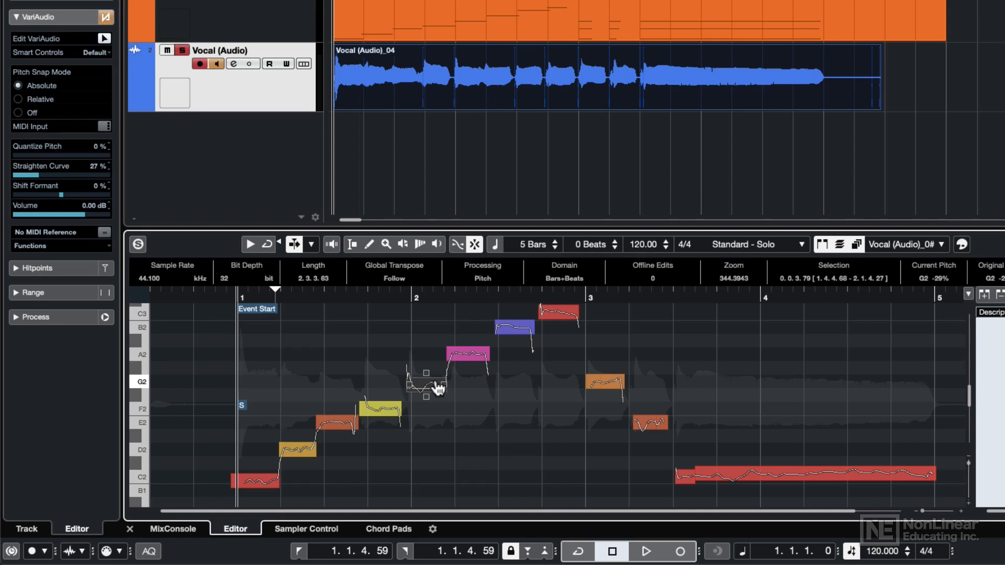
{"action": "left_click", "coordinate": [465, 358]}
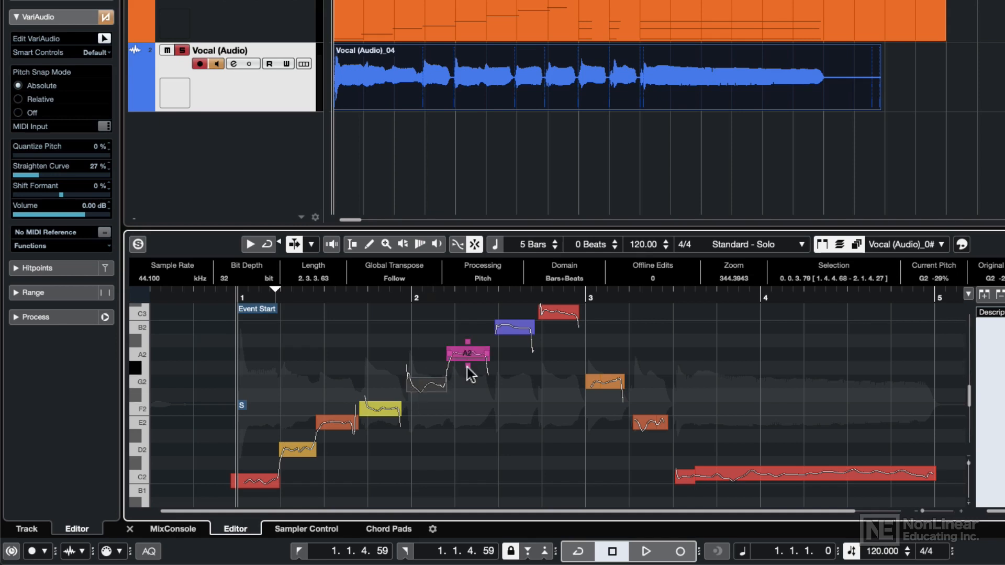
{"action": "left_click", "coordinate": [377, 364]}
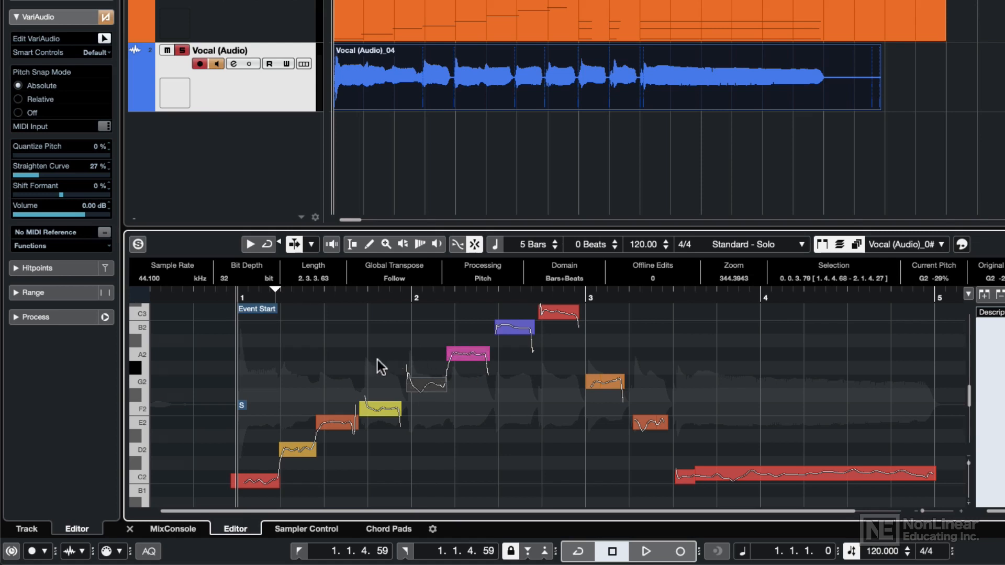
Step: Select all vocal segments and try Quantize Pitch at 100%, ending at 30%
{"action": "left_click", "coordinate": [301, 330]}
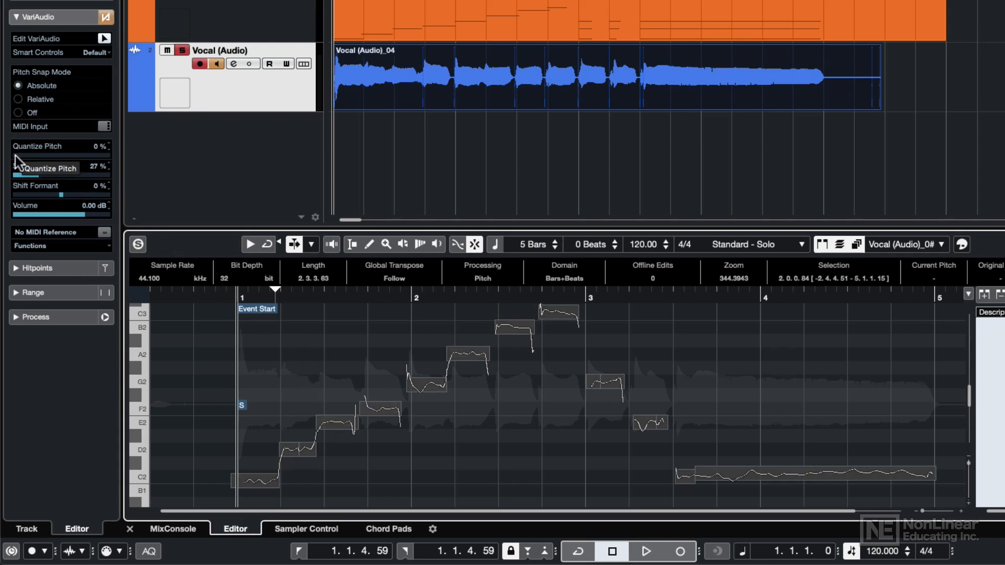
{"action": "left_click_drag", "start_coordinate": [15, 155], "coordinate": [155, 161]}
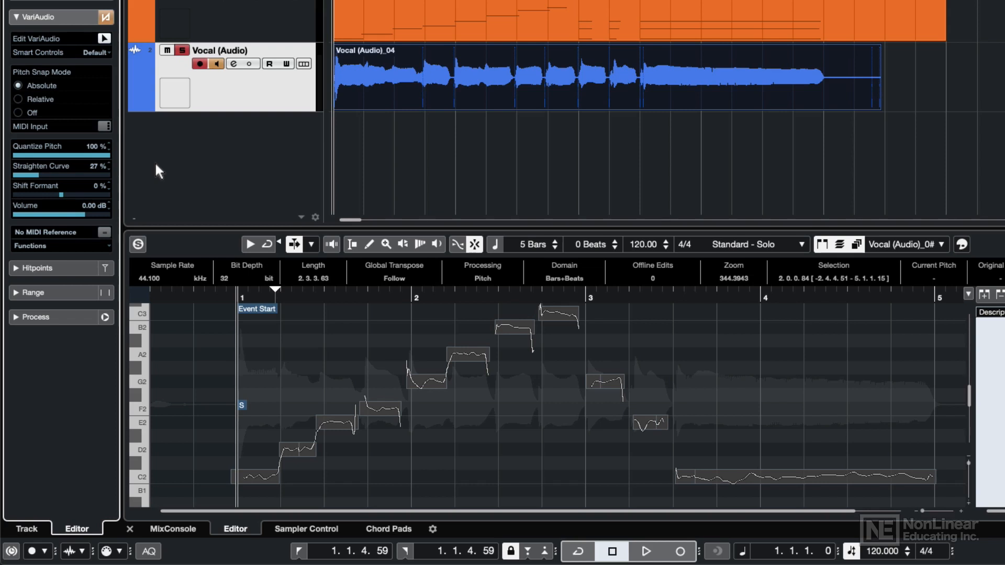
{"action": "left_click_drag", "start_coordinate": [116, 163], "coordinate": [53, 165]}
{"action": "left_click_drag", "start_coordinate": [40, 169], "coordinate": [41, 165]}
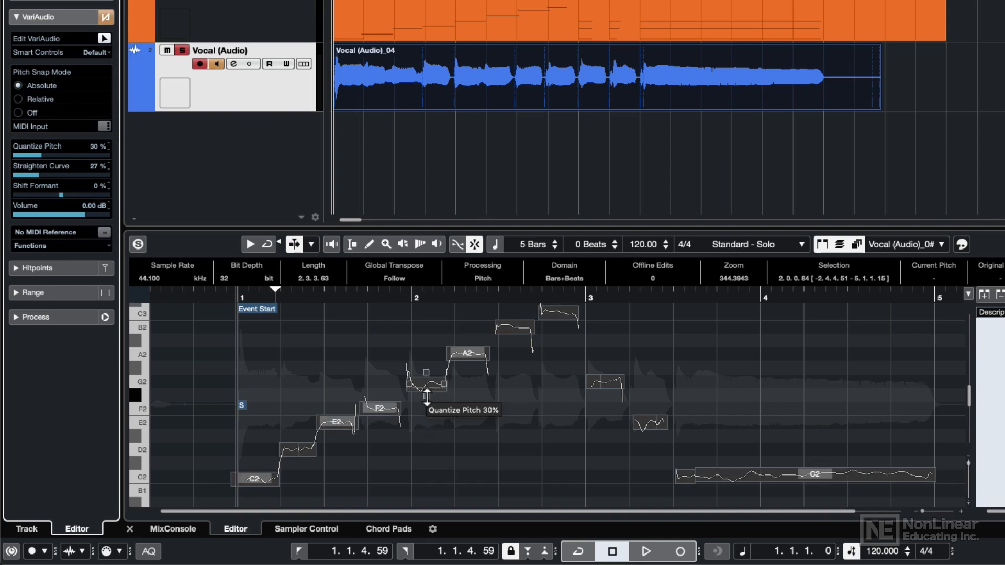
Step: Raise Straighten Curve and Quantize Pitch to 100% on all vocal segments and play back the hard-tuned result
{"action": "left_click", "coordinate": [29, 173]}
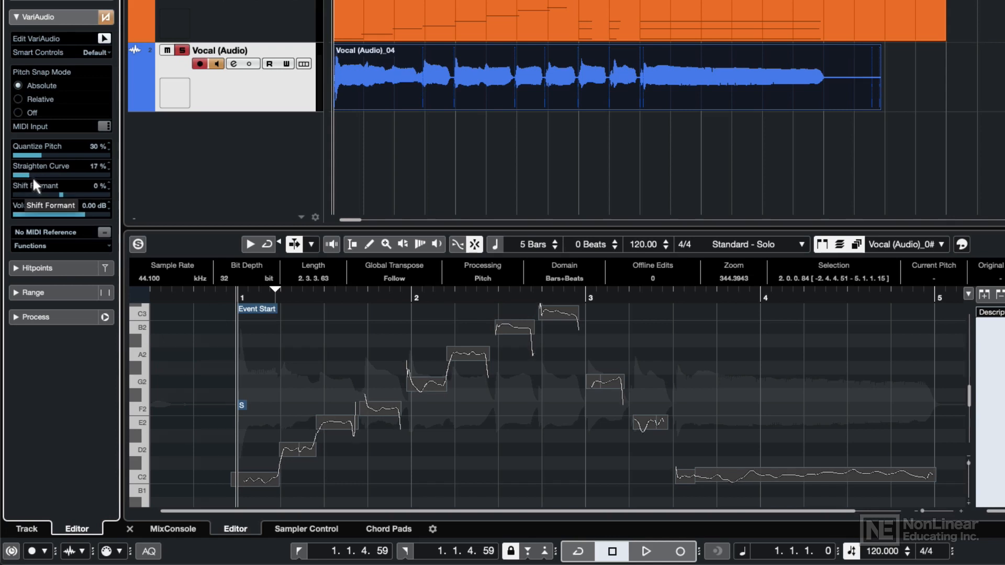
{"action": "left_click_drag", "start_coordinate": [55, 178], "coordinate": [132, 189]}
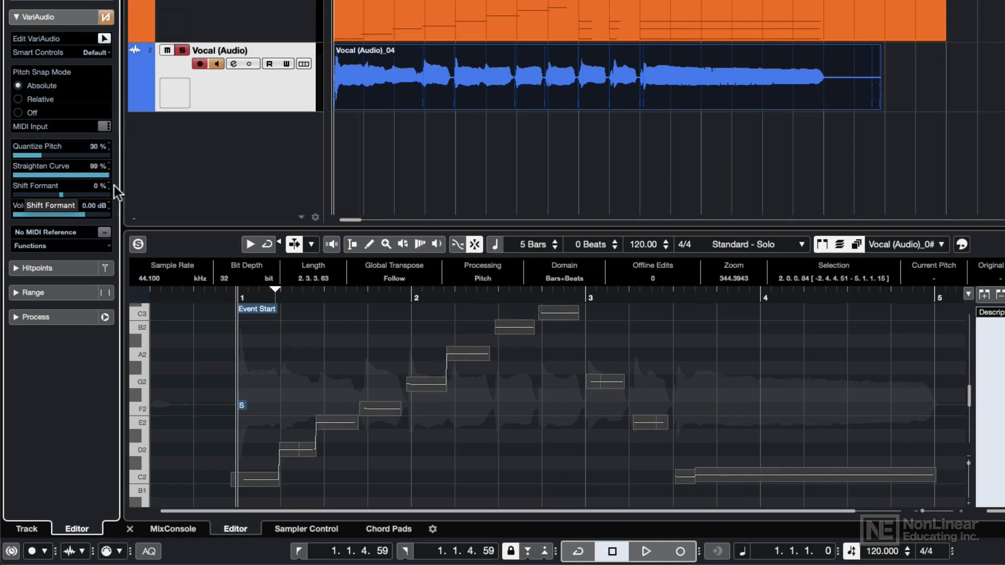
{"action": "left_click_drag", "start_coordinate": [40, 156], "coordinate": [162, 159]}
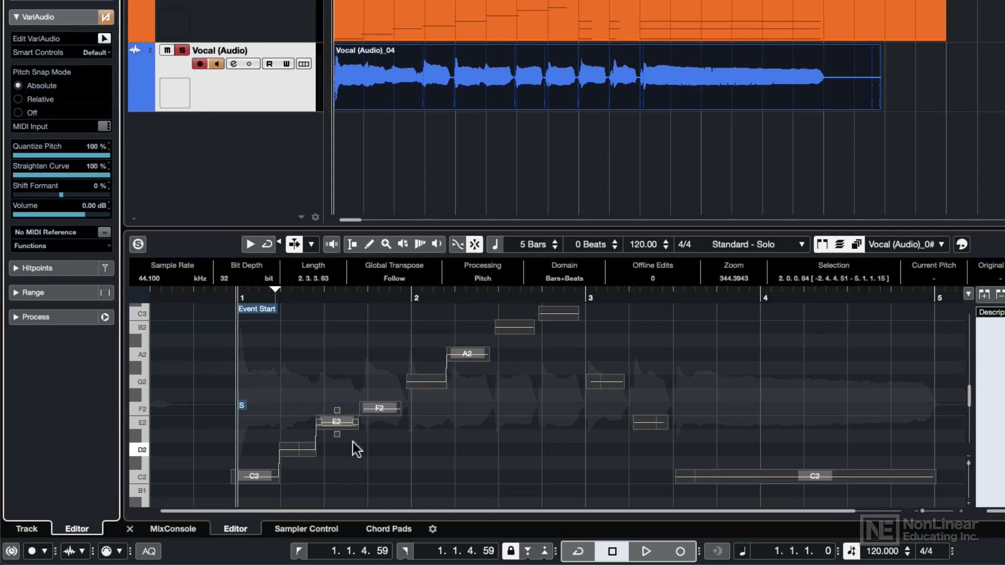
{"action": "key", "text": "space"}
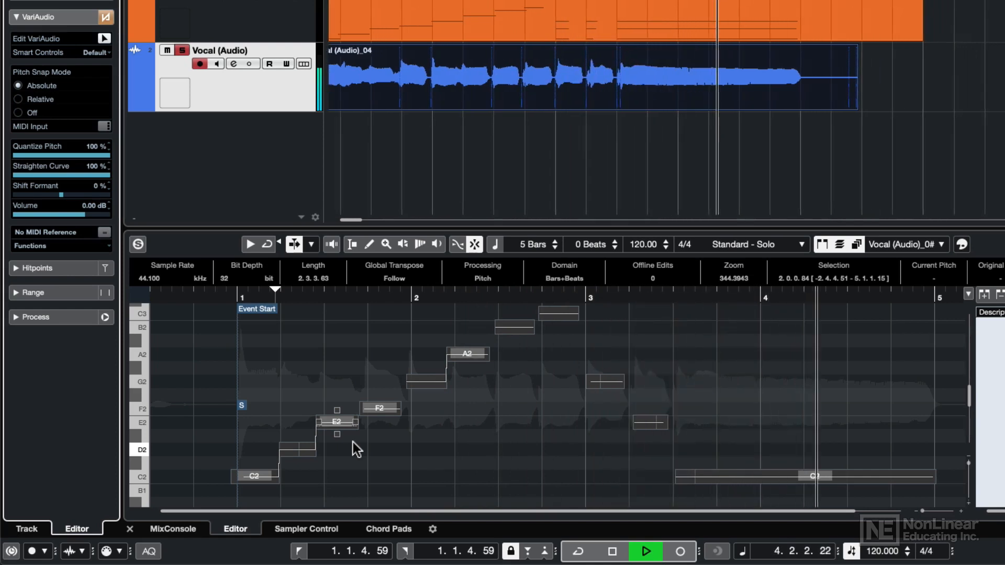
{"action": "key", "text": "space"}
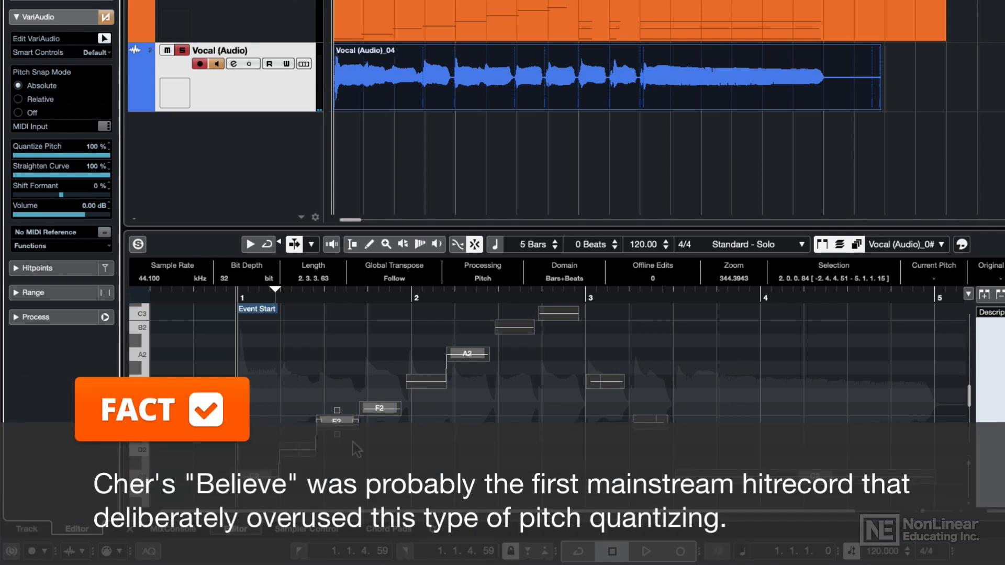
Step: Reduce Straighten Curve to 24% and Quantize Pitch to 28% for all vocal segments, and deselect them
{"action": "left_click_drag", "start_coordinate": [109, 176], "coordinate": [36, 176]}
{"action": "left_click_drag", "start_coordinate": [107, 155], "coordinate": [39, 155]}
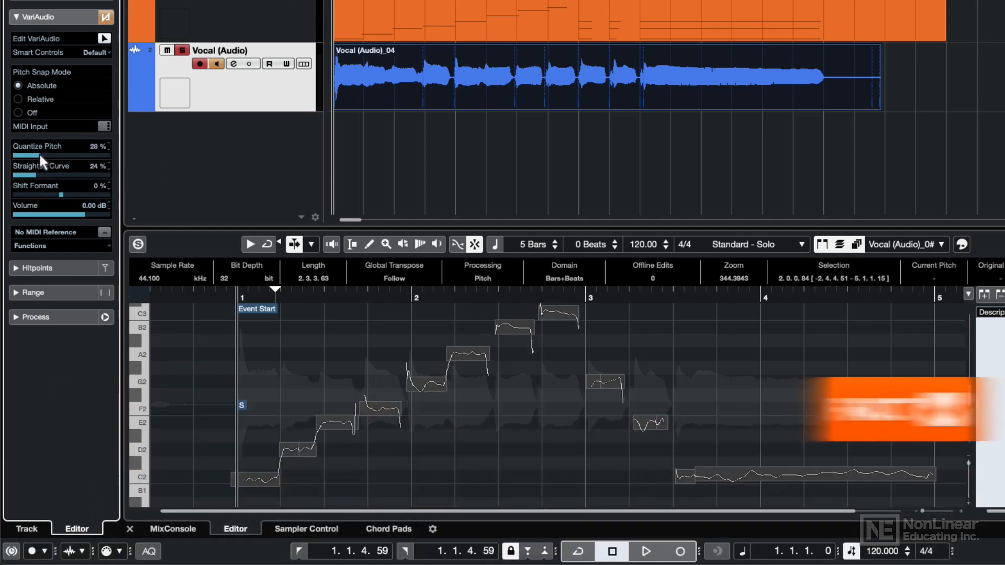
{"action": "left_click", "coordinate": [475, 402]}
Step: Set Straighten Curve to 78% on the long sustained C2 segment at the end of the vocal
{"action": "mouse_move", "coordinate": [689, 491]}
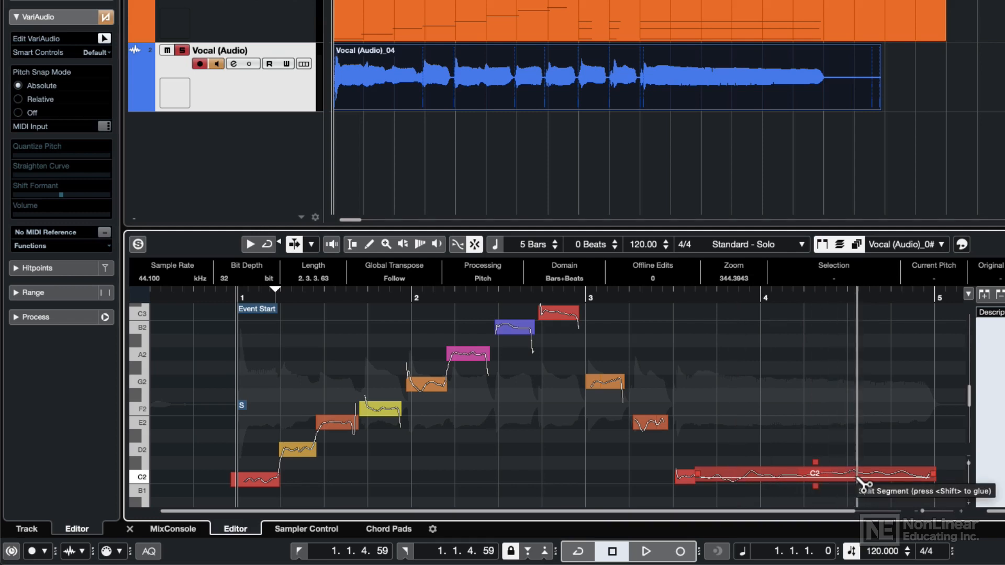
{"action": "left_click", "coordinate": [794, 478]}
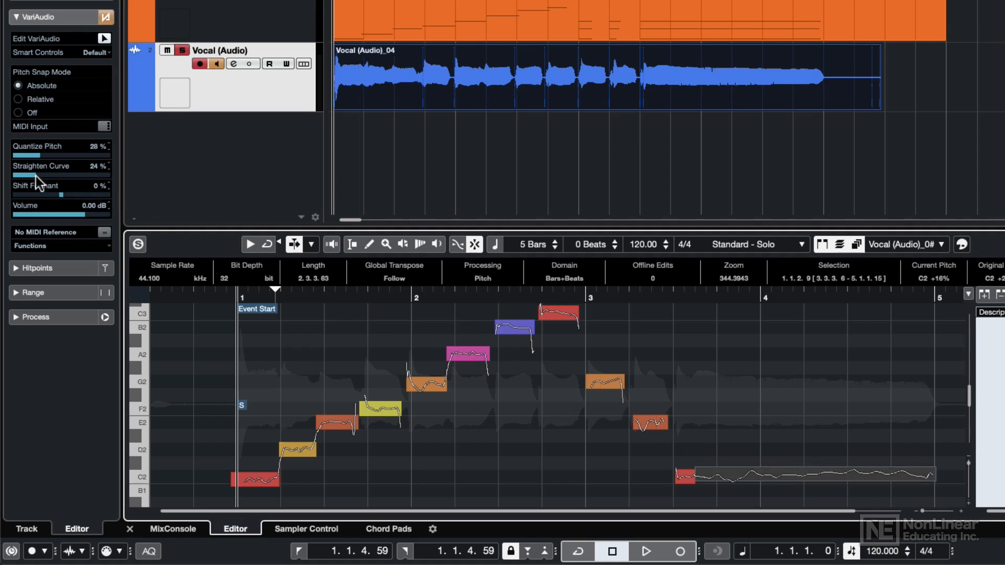
{"action": "left_click_drag", "start_coordinate": [36, 172], "coordinate": [89, 178]}
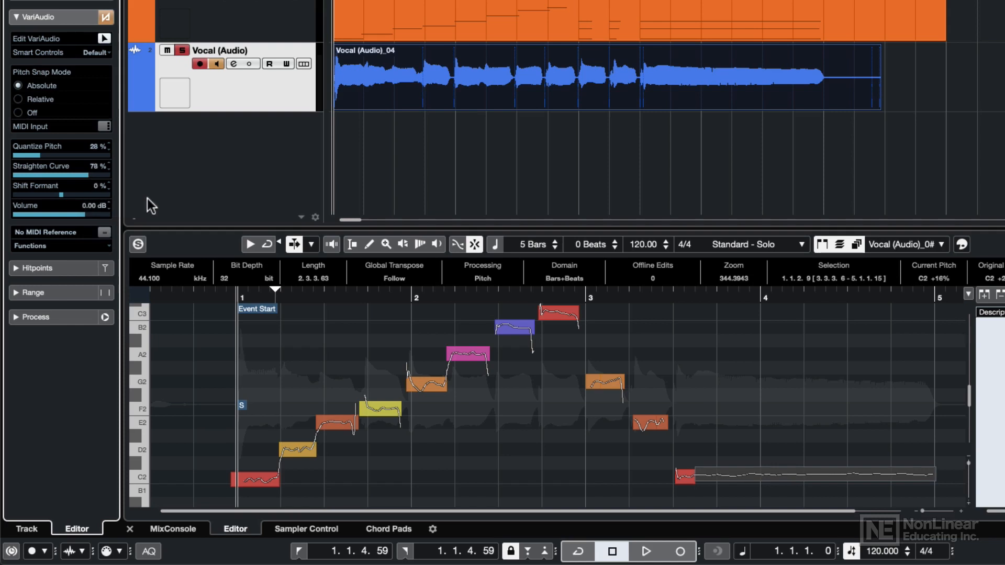
Step: Play the vocal from position 2.4.2 to hear the straightened final note
{"action": "left_click", "coordinate": [548, 298]}
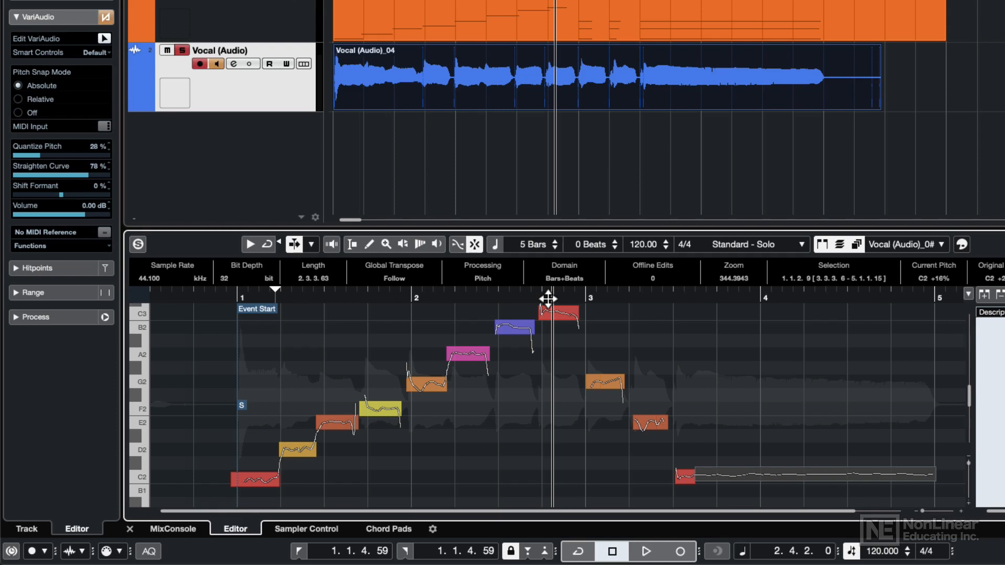
{"action": "key", "text": "space"}
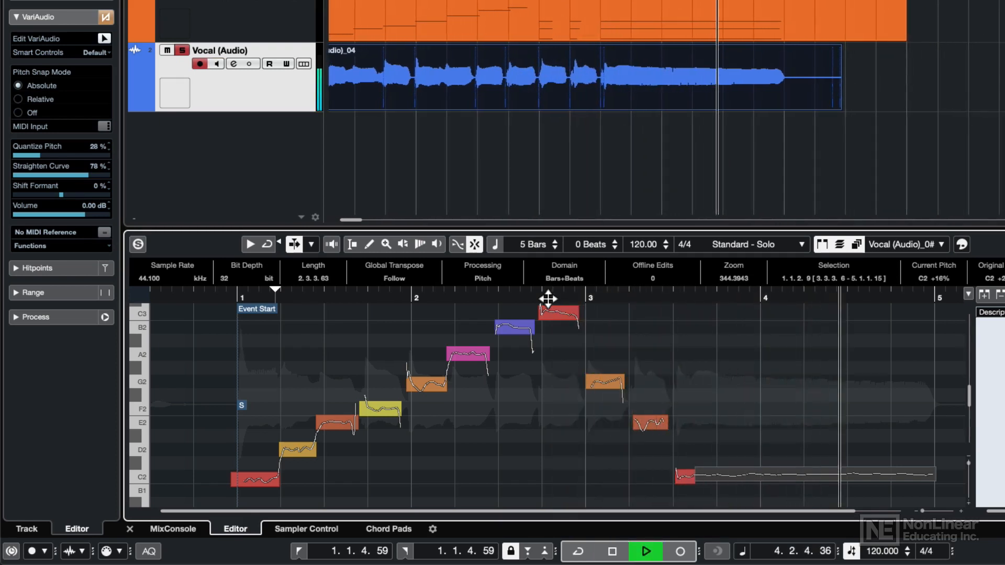
{"action": "key", "text": "space"}
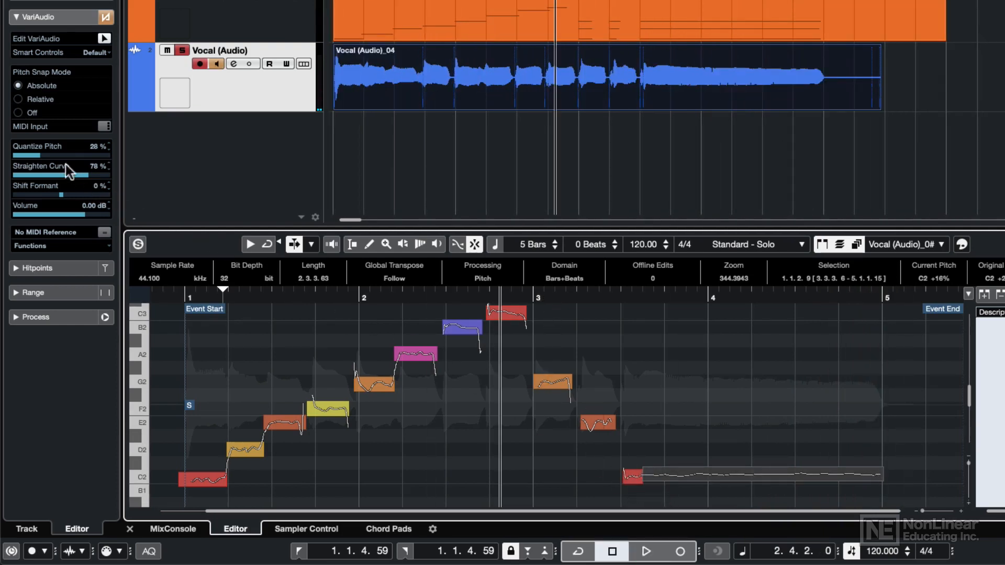
Step: Try Quantize Pitch at 33% on the long final note, and fine-tune its pitch to C2 -5%
{"action": "mouse_move", "coordinate": [41, 155]}
{"action": "left_mouse_down"}
{"action": "mouse_move", "coordinate": [63, 157]}
{"action": "mouse_move", "coordinate": [10, 161]}
{"action": "mouse_move", "coordinate": [150, 162]}
{"action": "mouse_move", "coordinate": [45, 161]}
{"action": "left_mouse_up"}
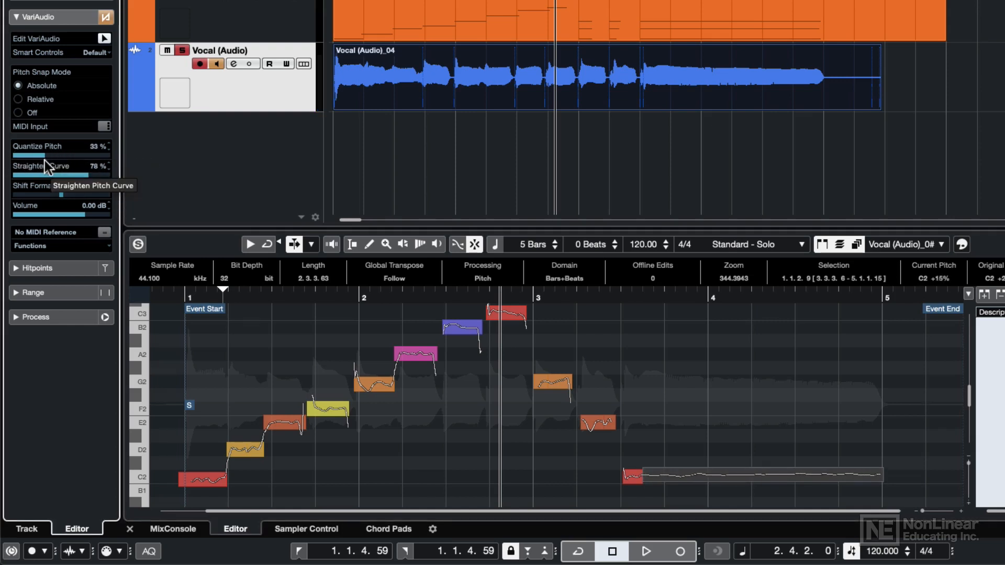
{"action": "left_click", "coordinate": [697, 479]}
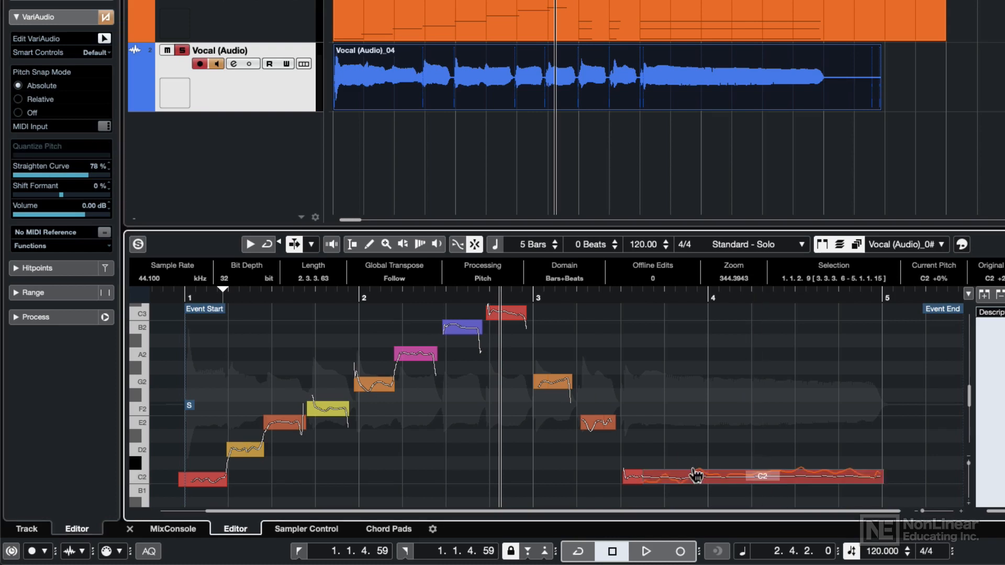
{"action": "left_click_drag", "start_coordinate": [696, 477], "coordinate": [697, 483]}
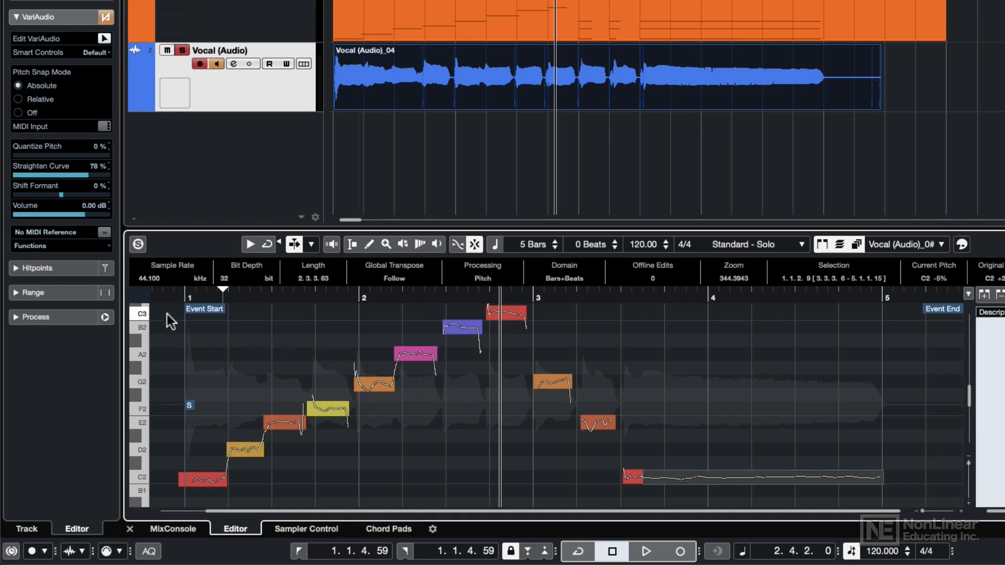
Step: Play the corrected vocal from the beginning of bar 1
{"action": "left_click", "coordinate": [180, 295]}
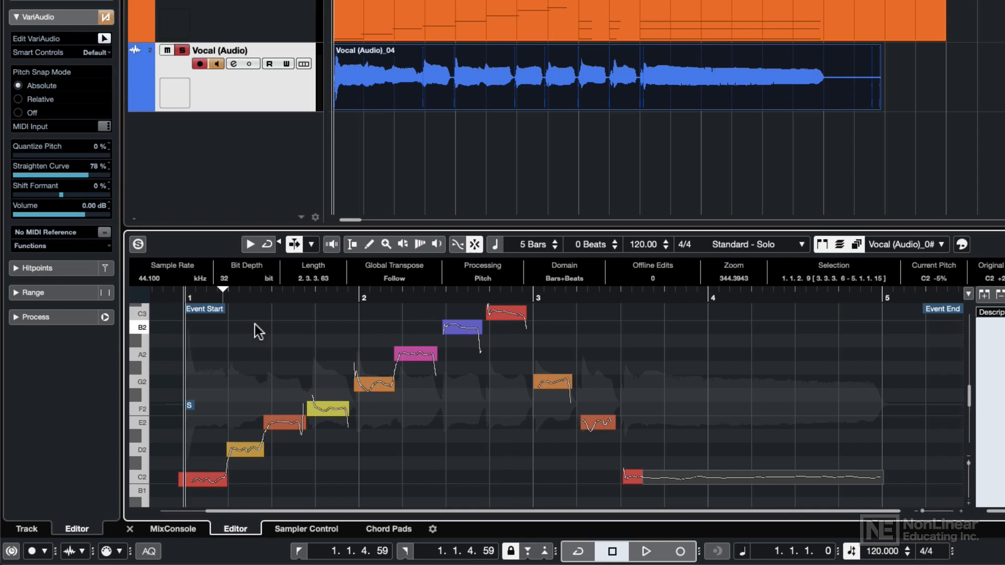
{"action": "key", "text": "space"}
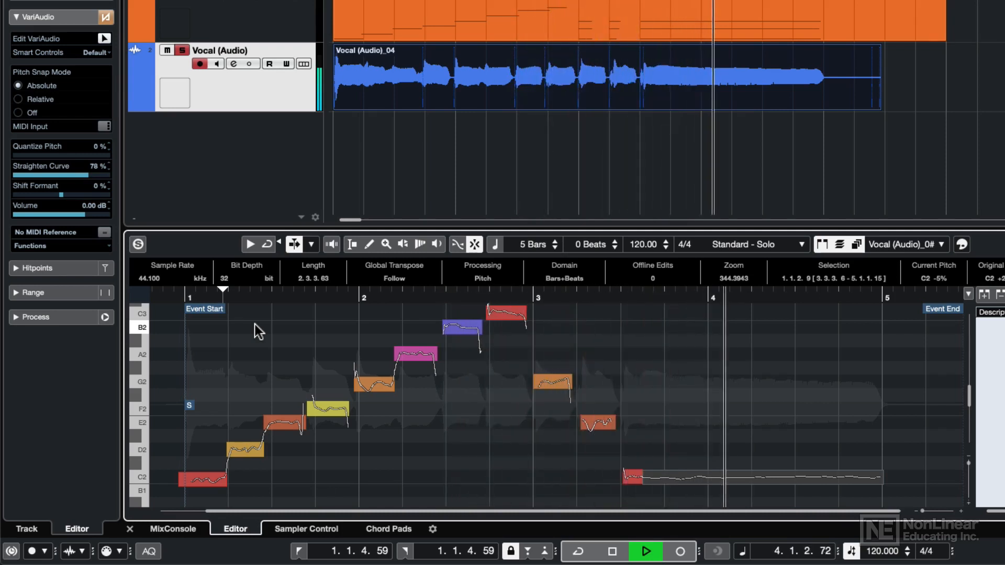
{"action": "key", "text": "space"}
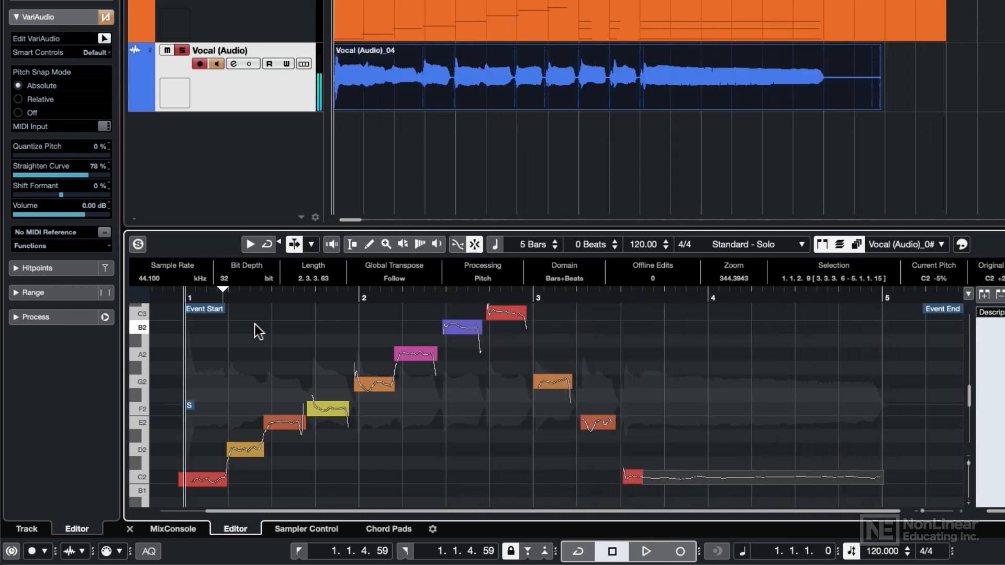